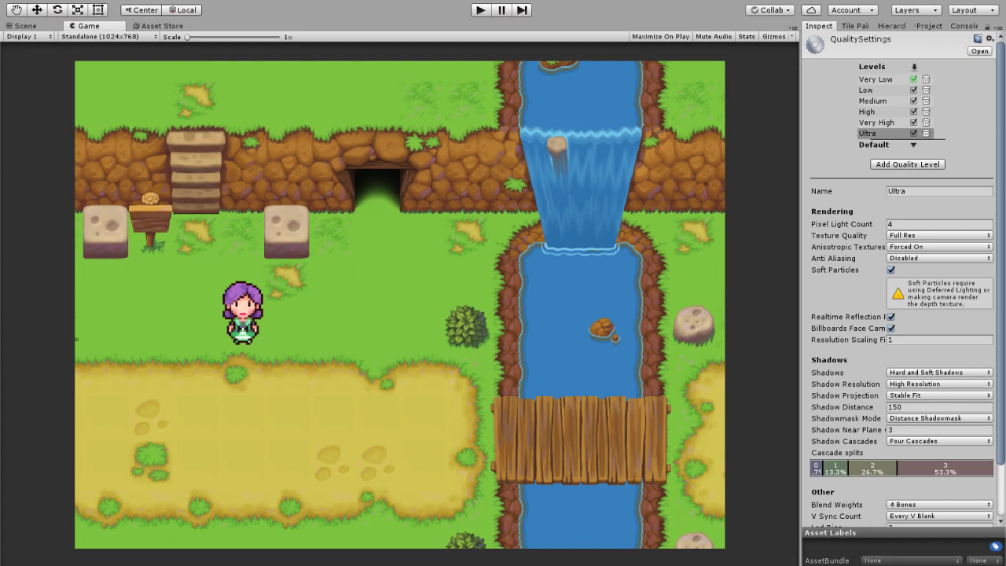
left_click(939, 258)
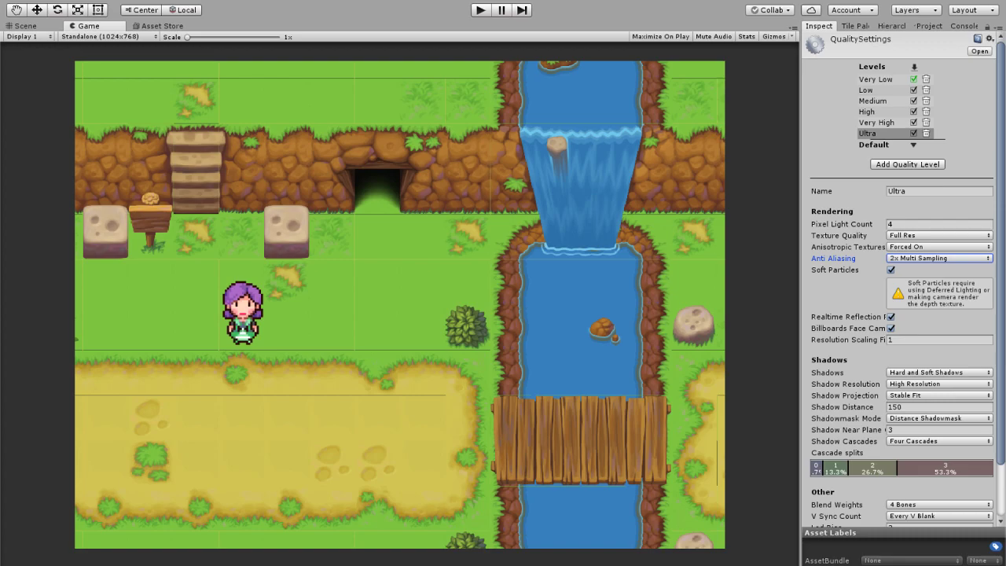
- Set Anti Aliasing to Disabled for the Ultra quality level to remove the tile seams
left_click(938, 257)
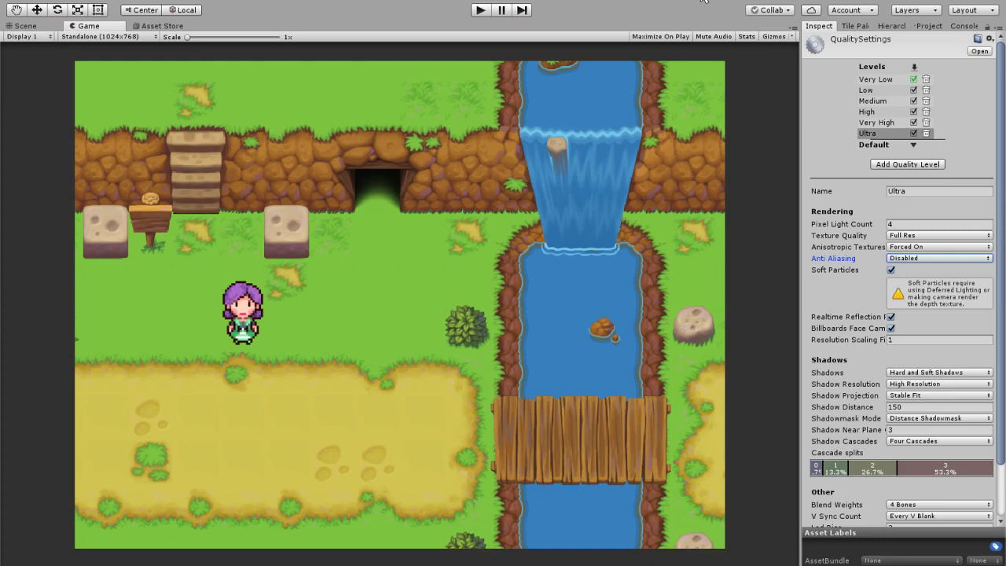
key("ctrl+p")
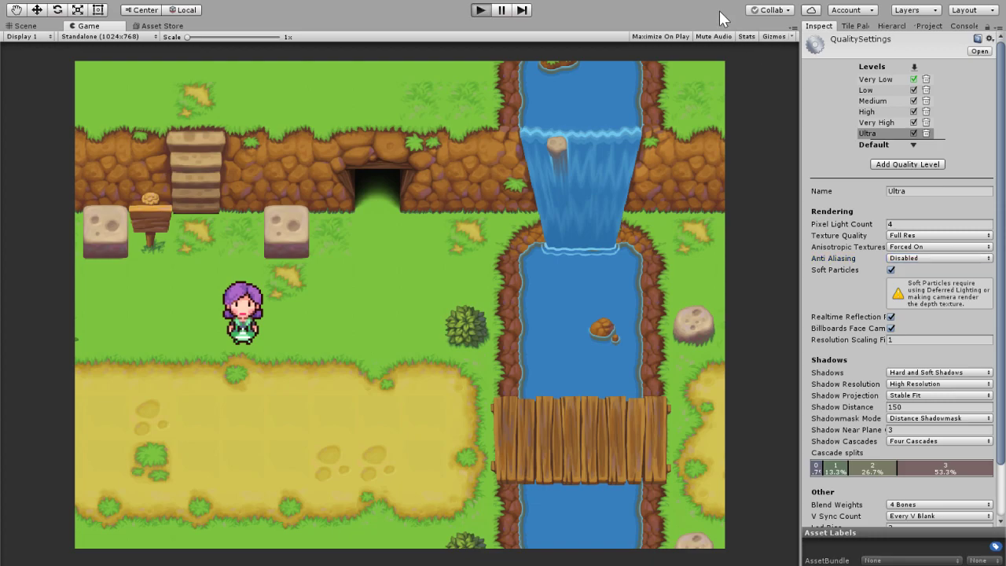
key("Right")
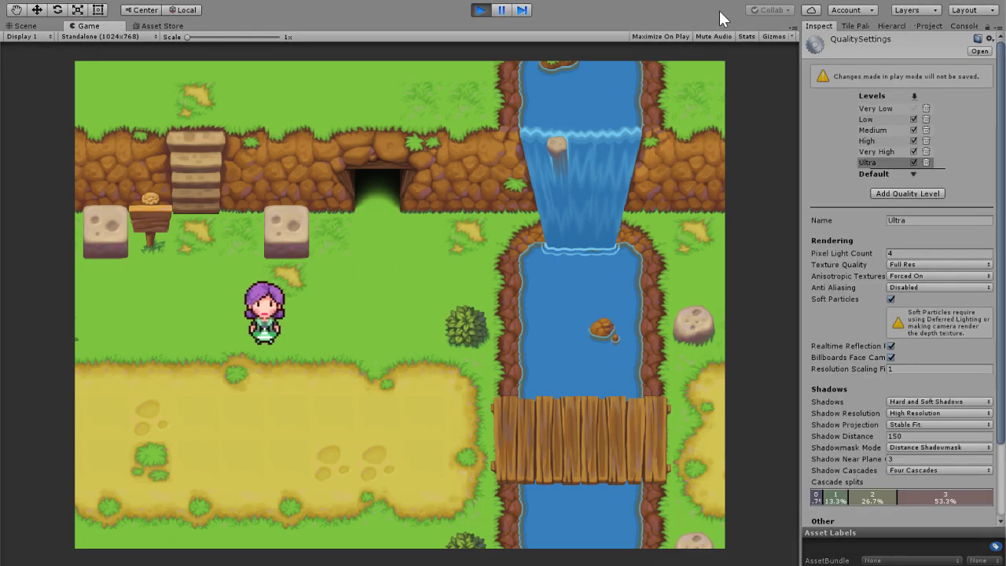
key("Down")
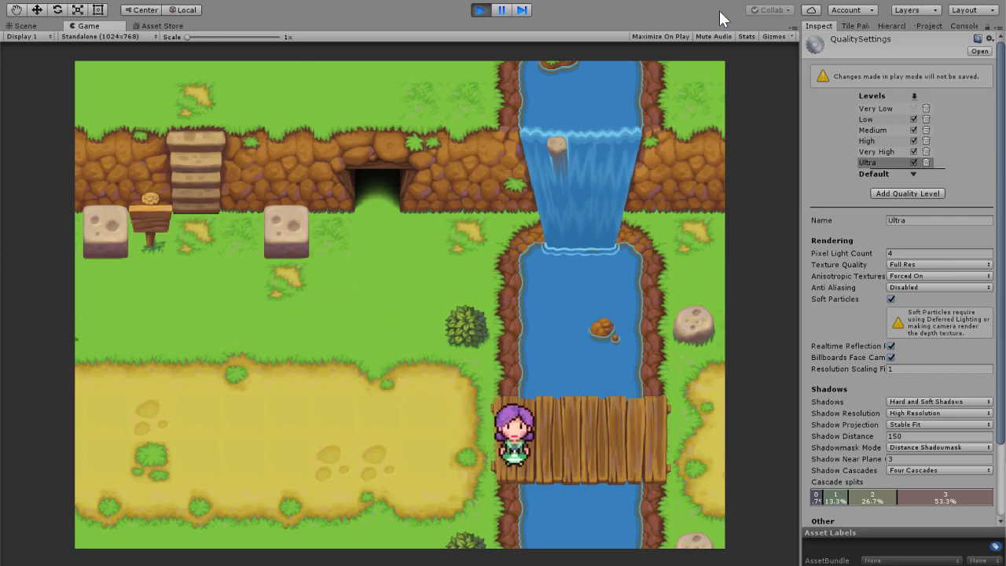
key("Left")
key("Up")
key("Left")
key("Down")
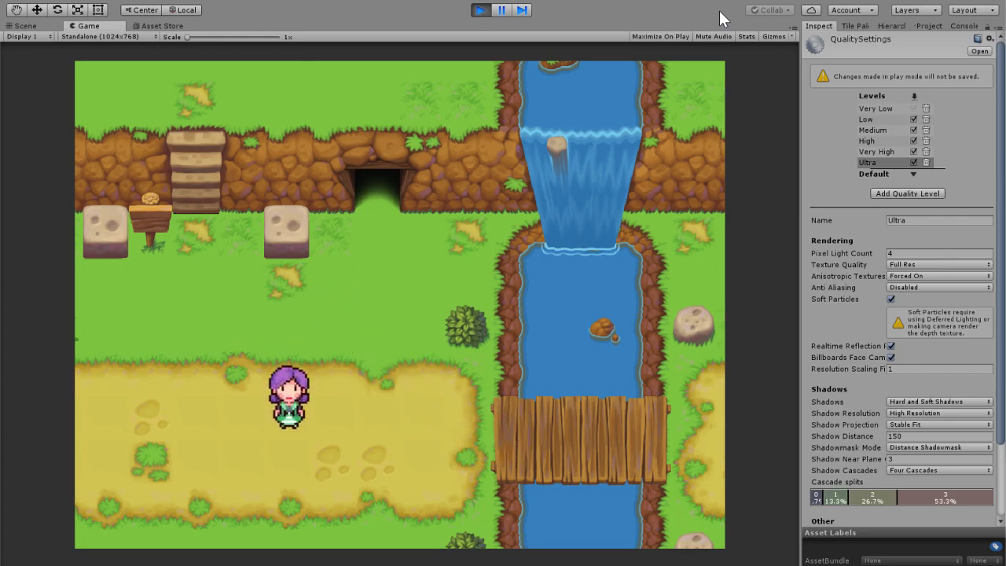
key("Right")
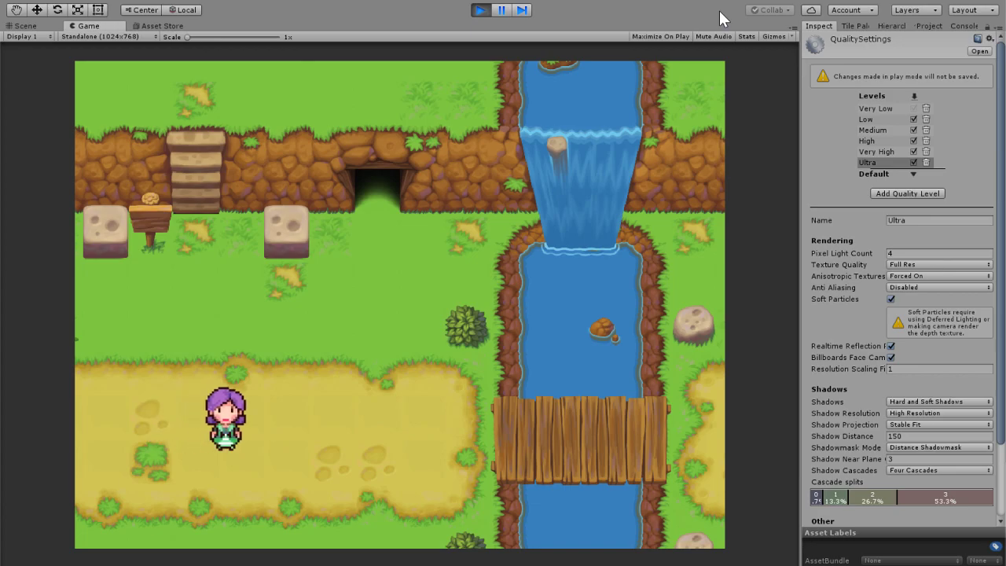
key("Right")
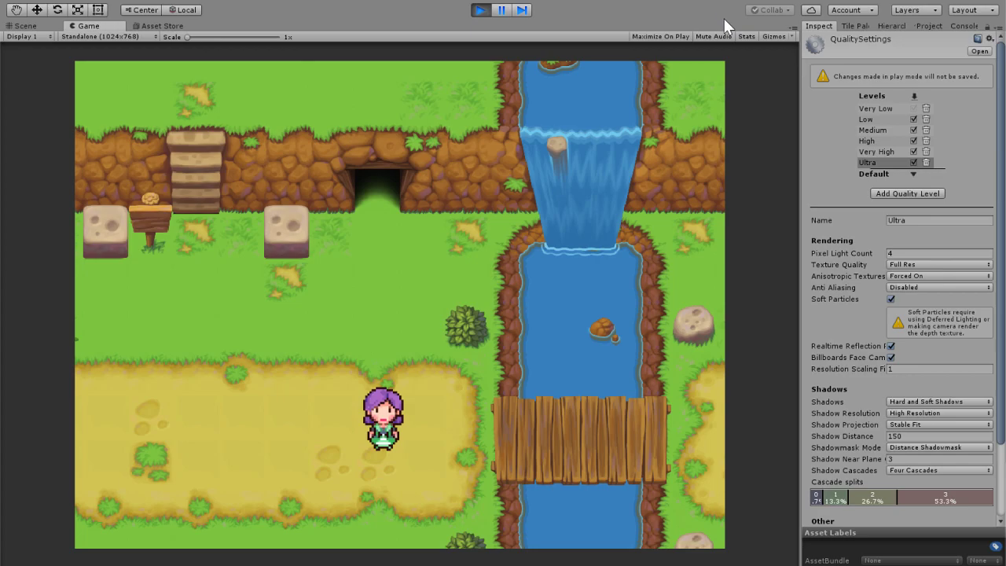
key("ctrl+p")
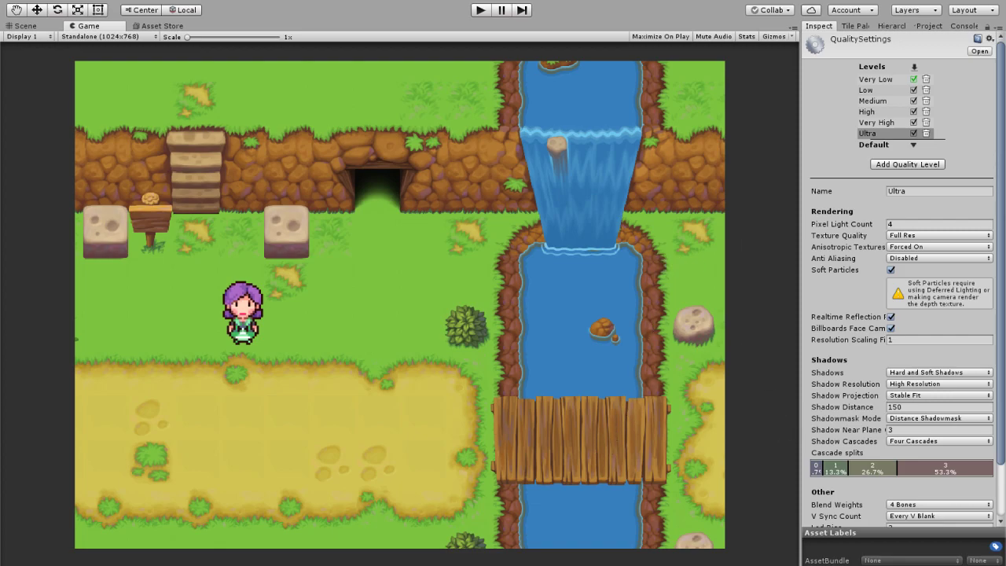
- Switch to the Project browser showing Assets › Sprites with the Grassland, map and player sprites
left_click(854, 26)
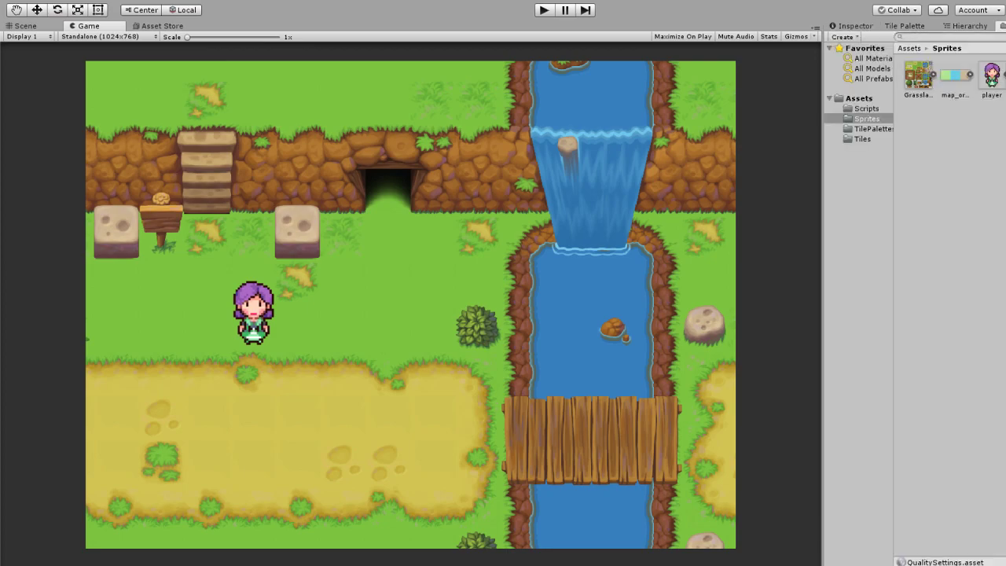
- Browse the TilePalettes and Tiles folders, then bring up the Tile Palette showing the forest palette
left_click(871, 128)
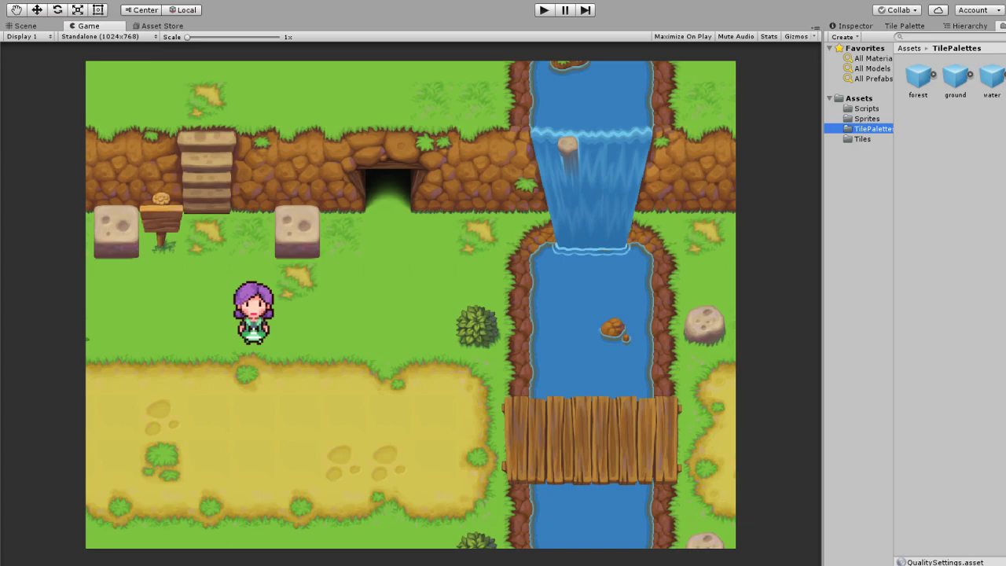
left_click(862, 138)
left_click(872, 128)
left_click(905, 25)
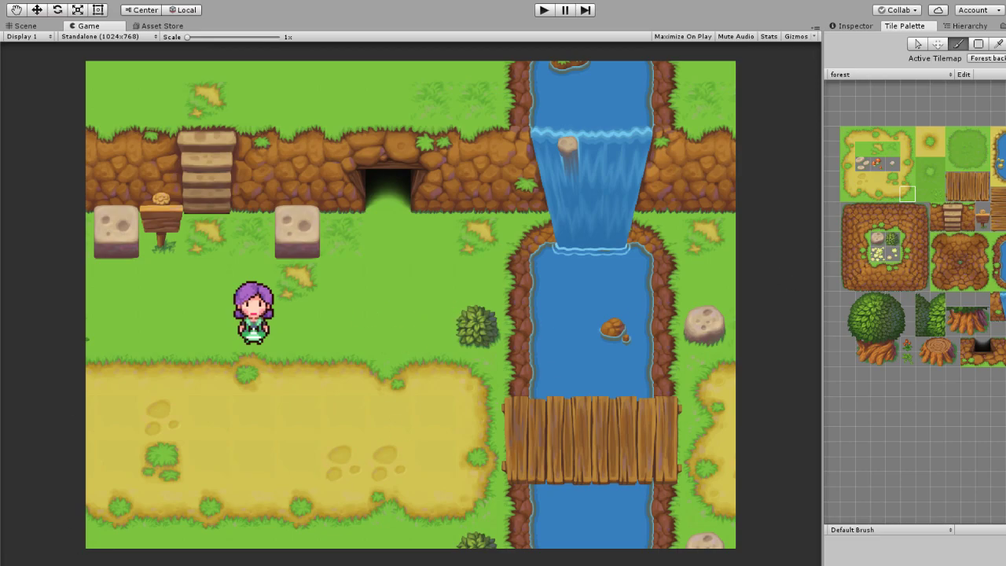
- Return to Assets › TilePalettes listing the forest, ground and water palettes
key("ctrl+5")
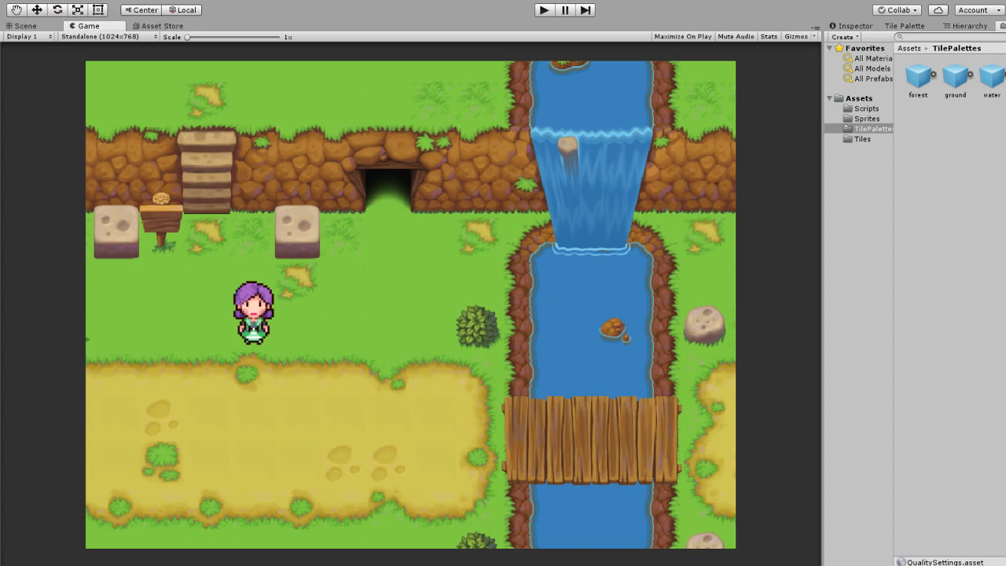
- Start play mode and walk the character by the cliff, then back and forth across the bridge
key("ctrl+p")
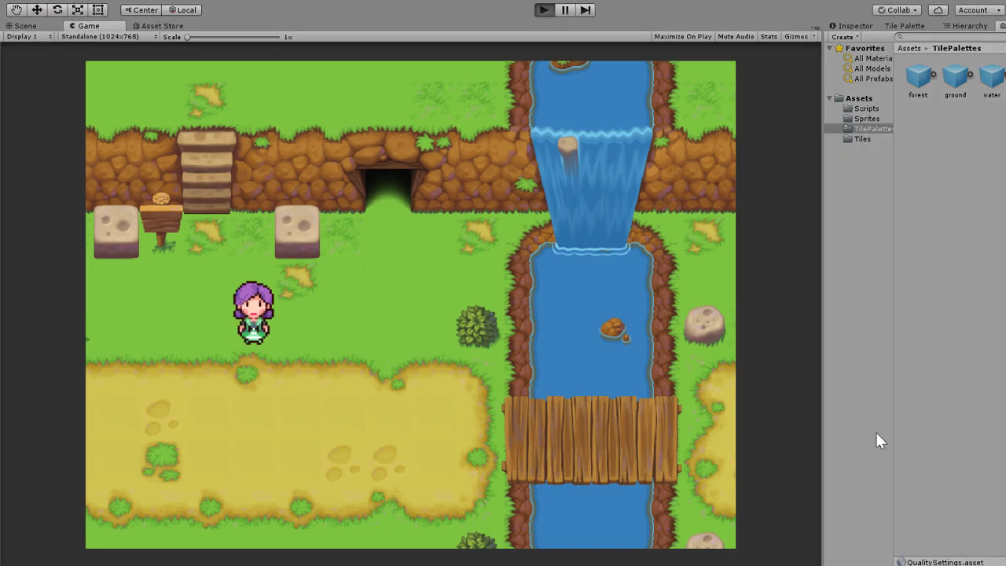
key("Right")
key("Up")
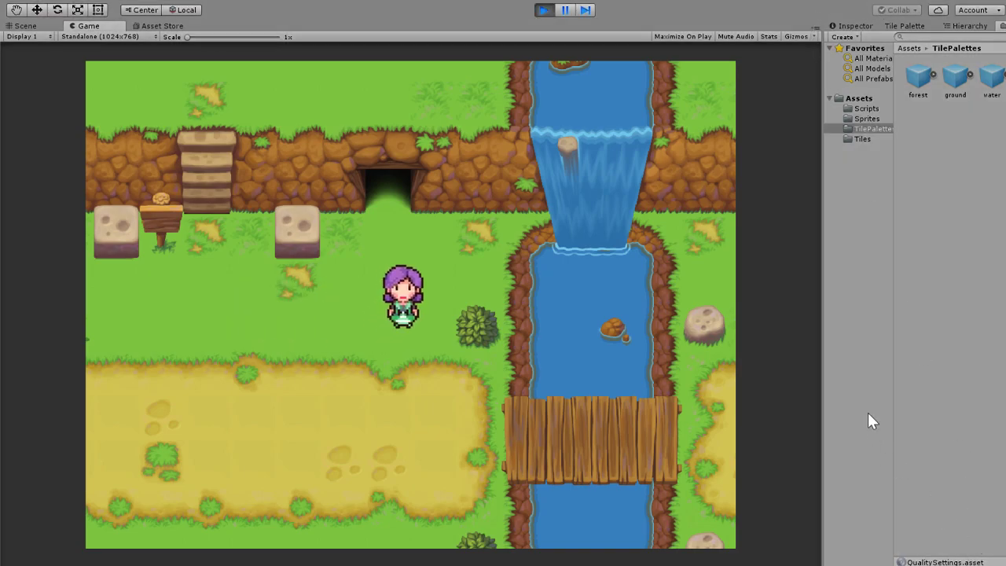
key("Up")
key("Down")
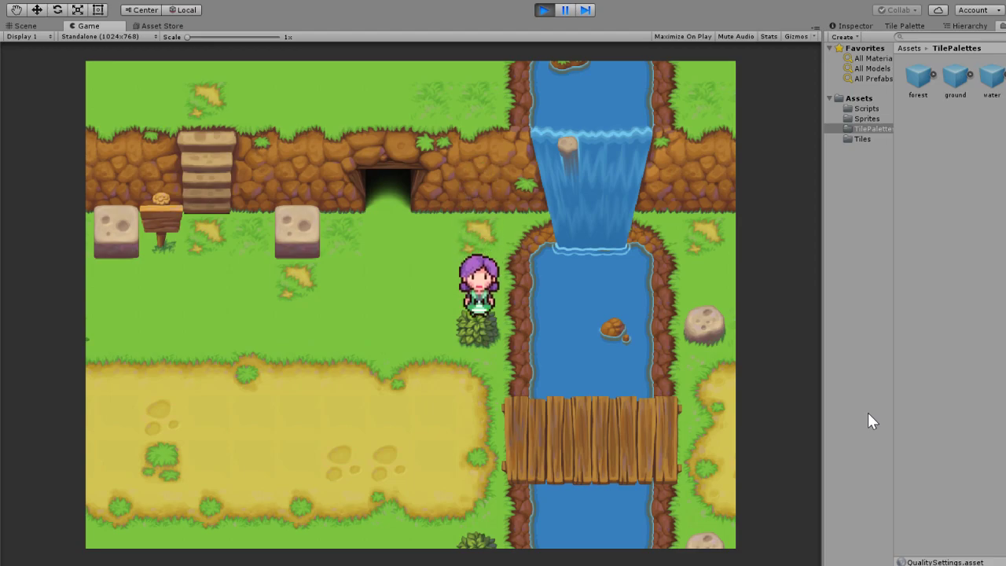
key("Down")
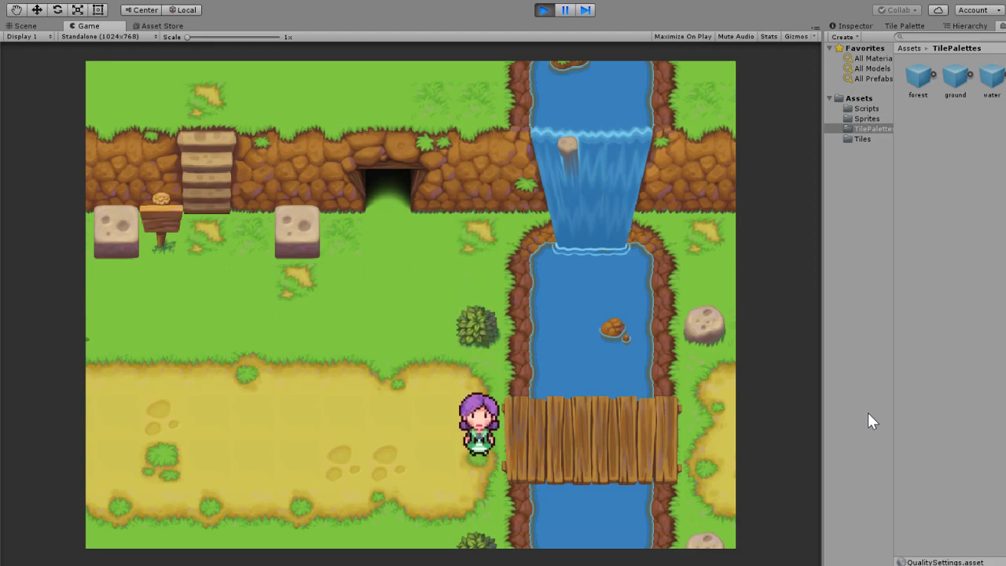
key("Right")
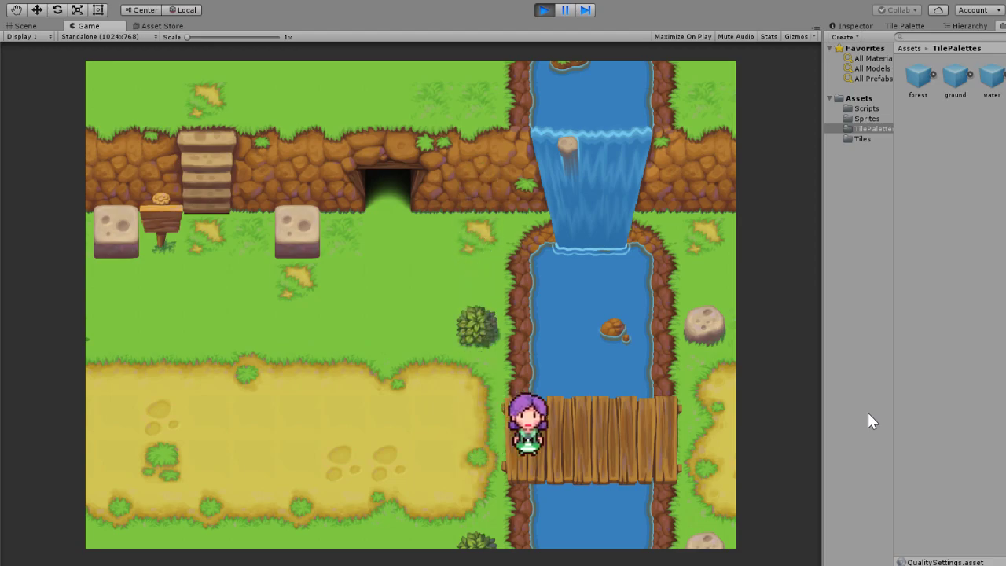
key("Left")
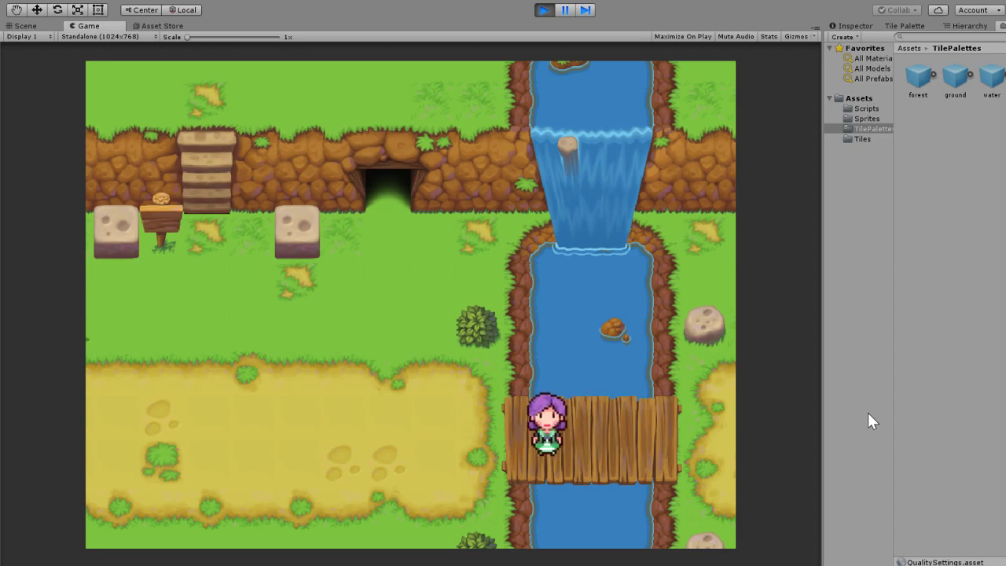
key("Right")
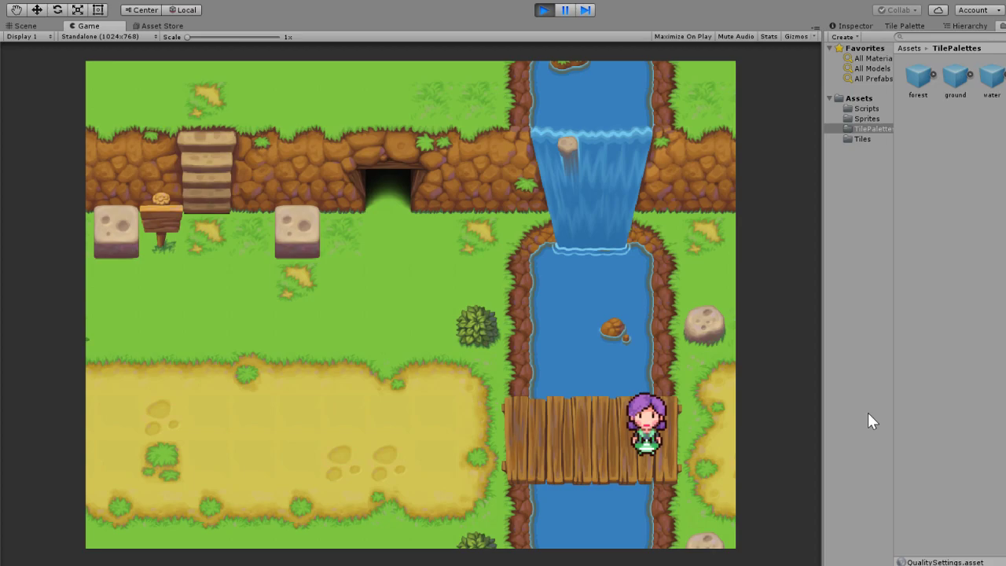
key("Left")
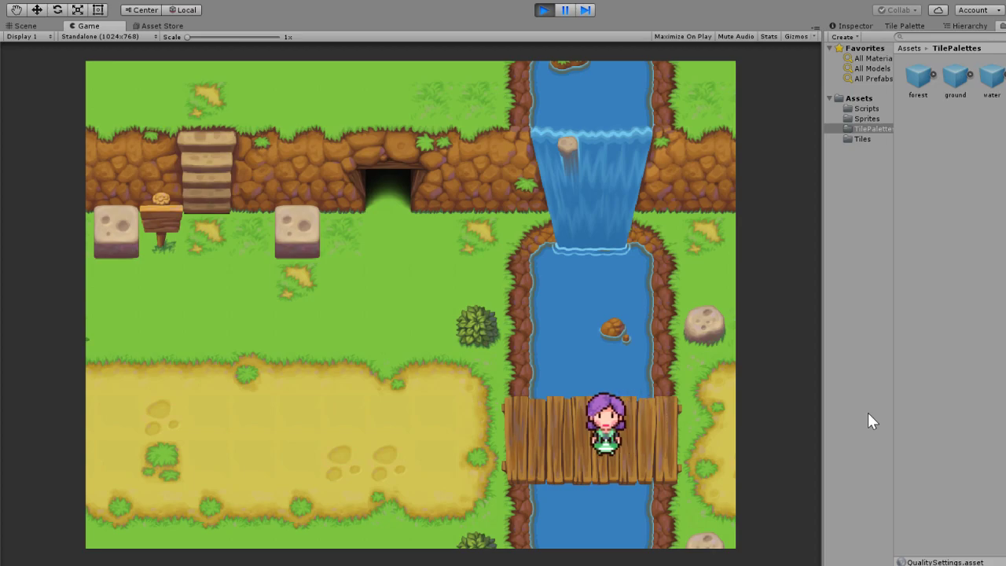
key("Right")
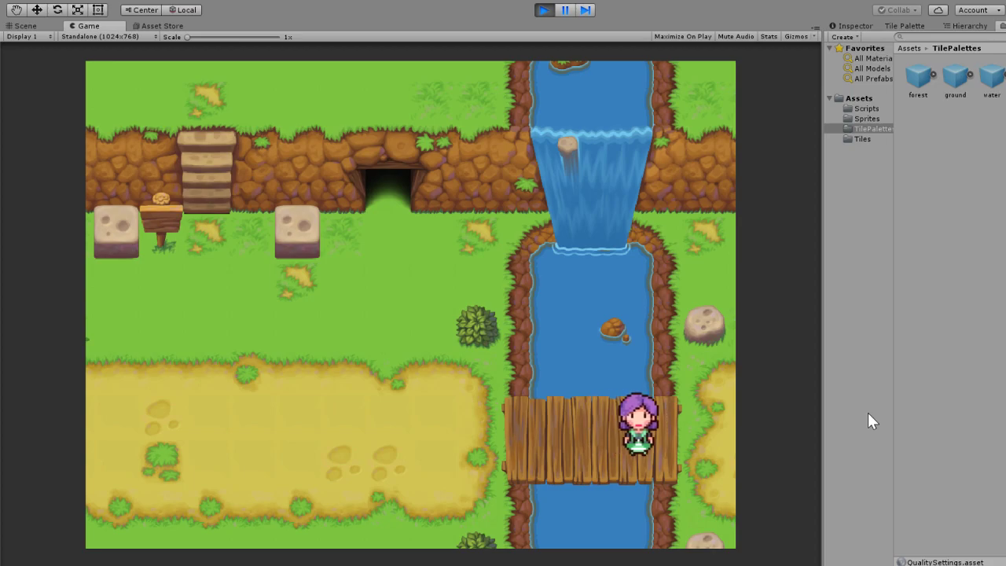
- Walk the character along the riverbank, over the waterfall top and cliff, and down the stairs
key("Down")
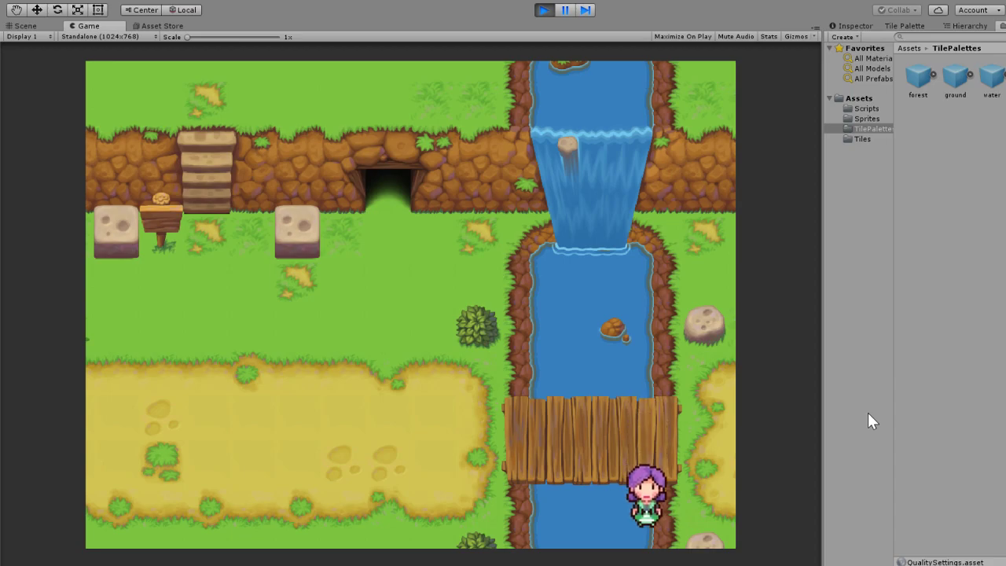
key("Left")
key("Right")
key("Up")
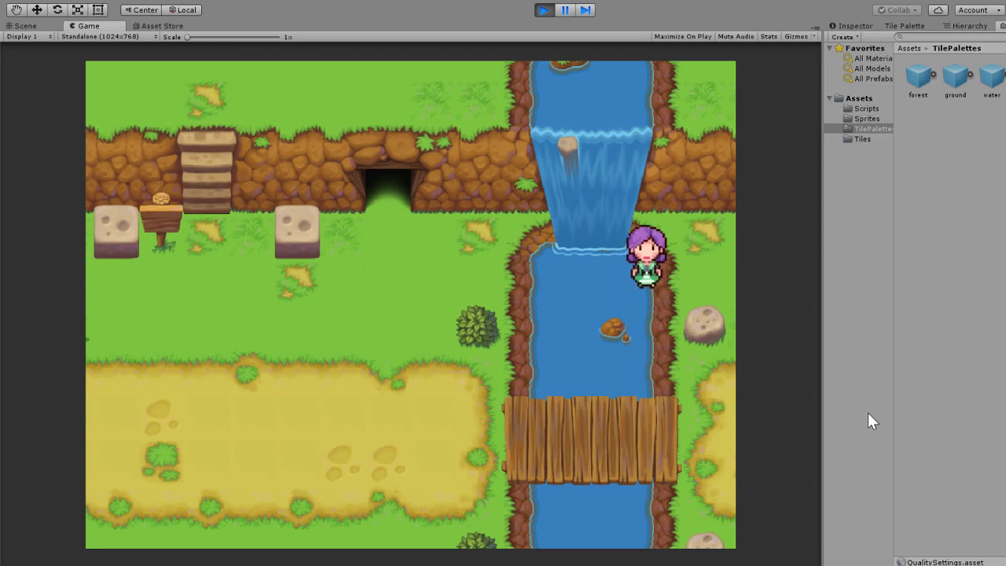
key("Left")
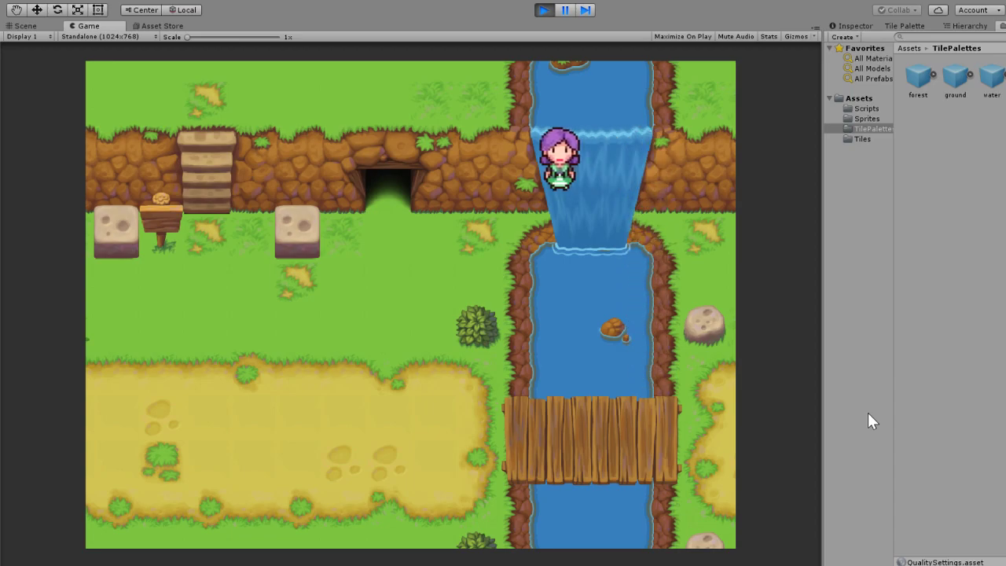
key("Left")
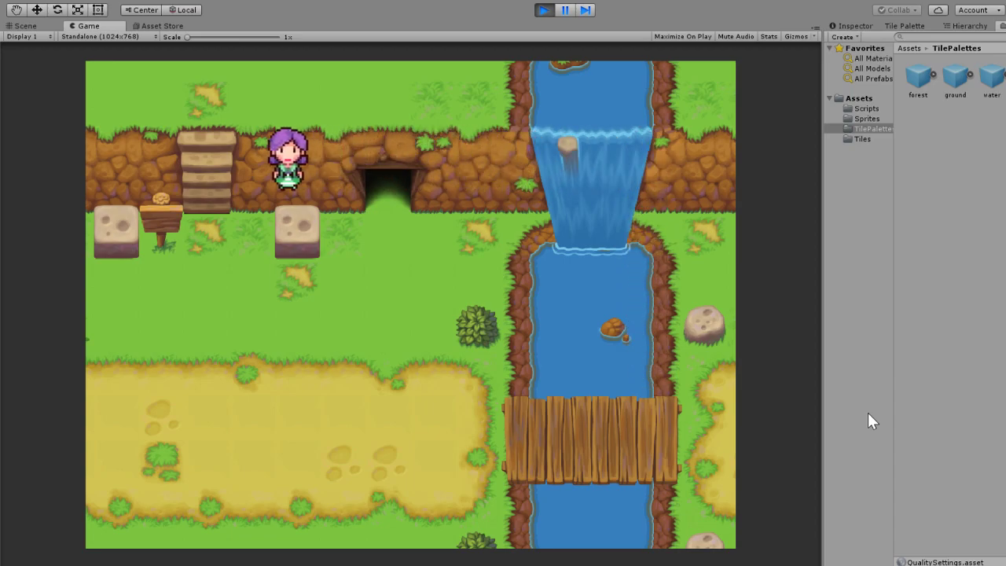
key("Left")
key("Down")
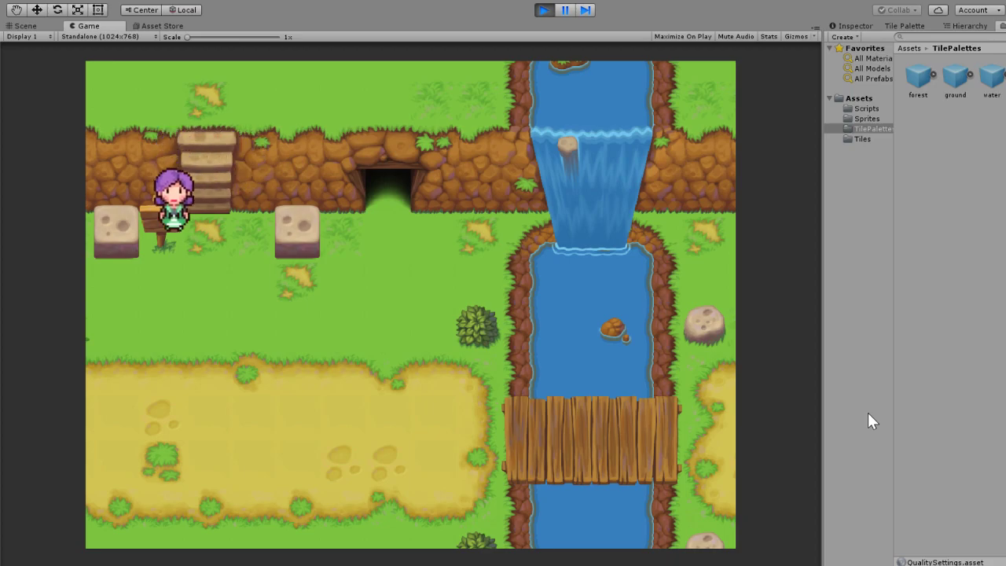